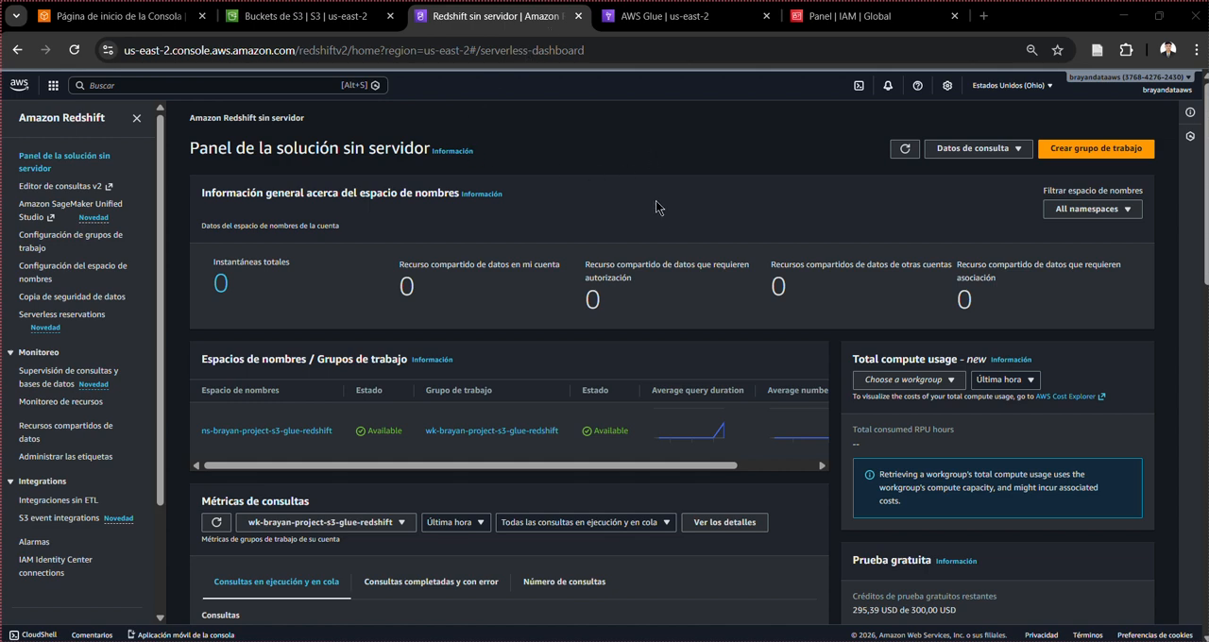
Open the wk-brayan-project-s3-glue-redshift workgroup and launch it in Redshift query editor v2.
{"action": "left_click", "coordinate": [475, 433]}
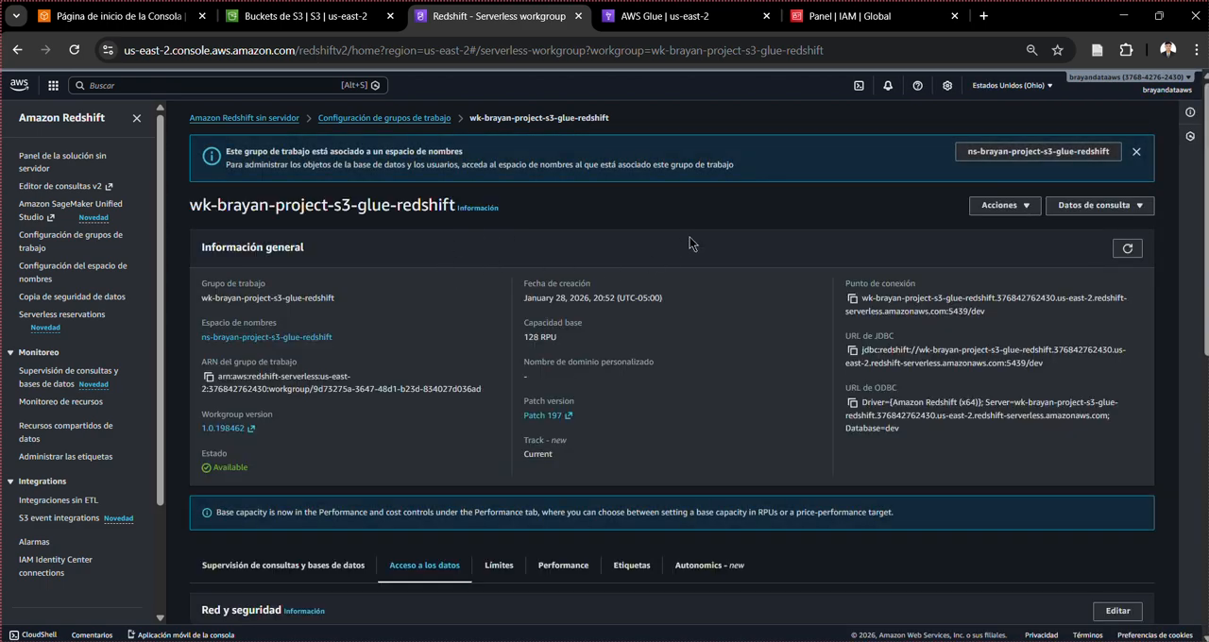
{"action": "left_click", "coordinate": [1105, 210]}
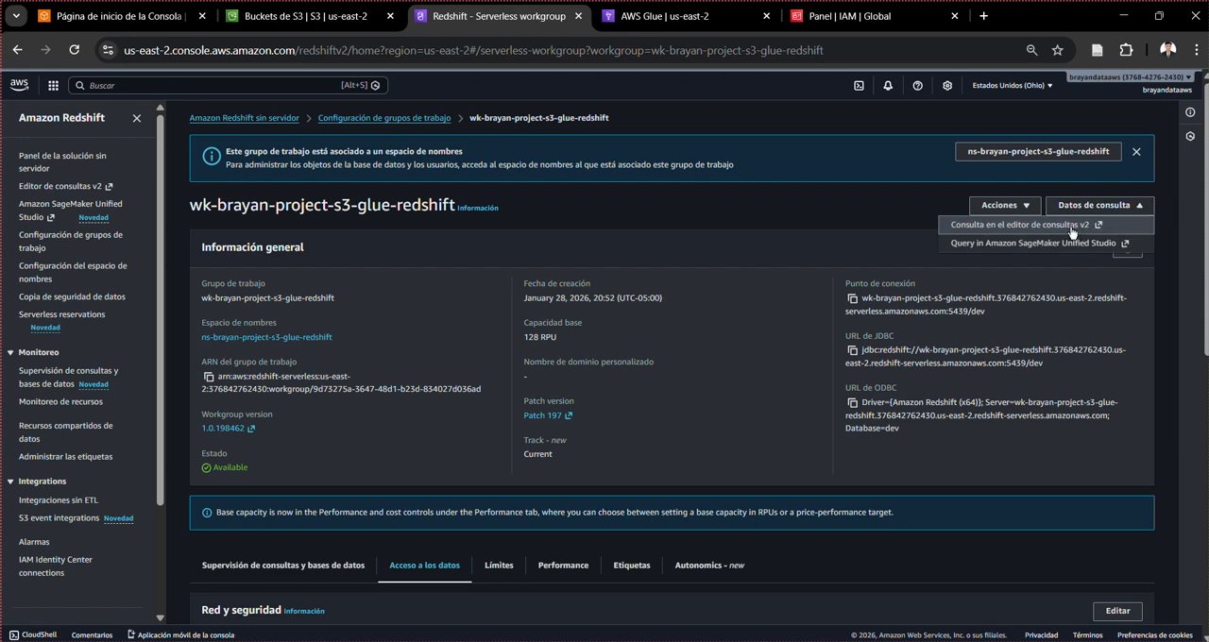
{"action": "left_click", "coordinate": [1070, 226]}
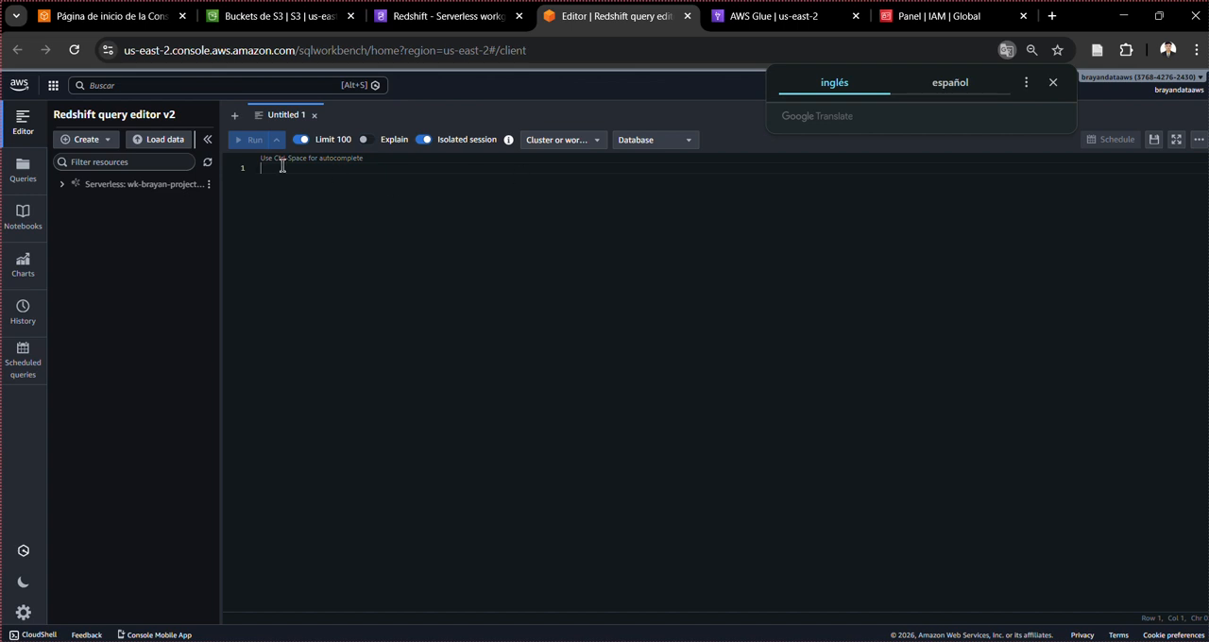
{"action": "left_click", "coordinate": [235, 116]}
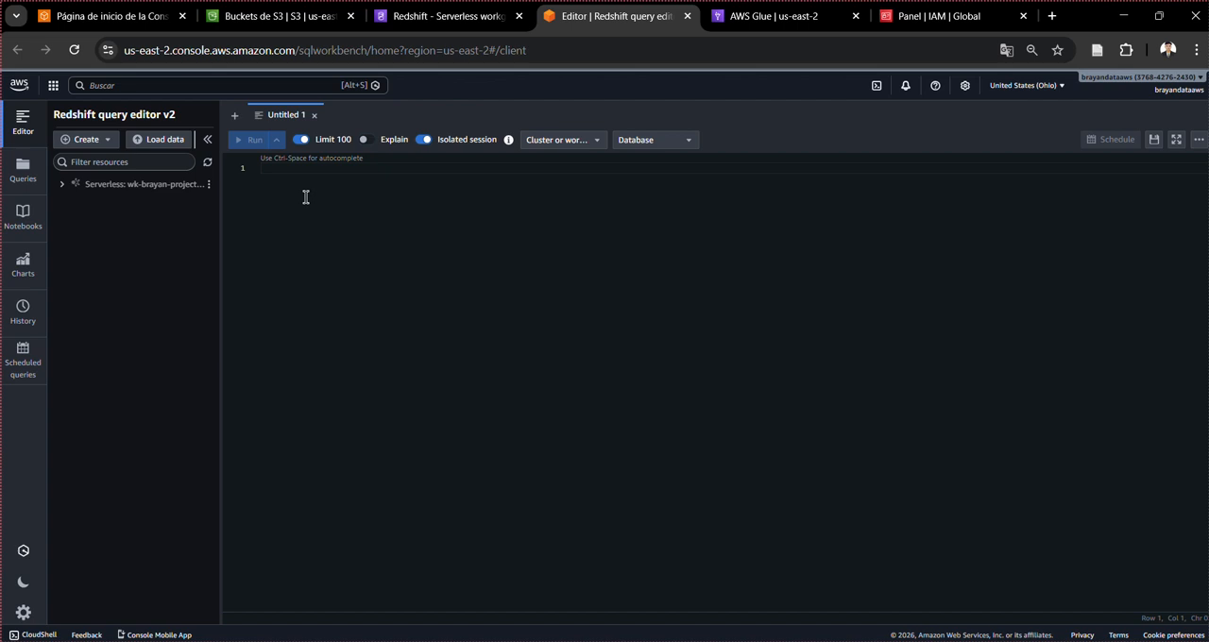
{"action": "left_click", "coordinate": [234, 117]}
{"action": "left_click", "coordinate": [352, 193]}
Start a connection to the serverless workgroup using database user name and password authentication, with admin as the user name.
{"action": "right_click", "coordinate": [195, 188]}
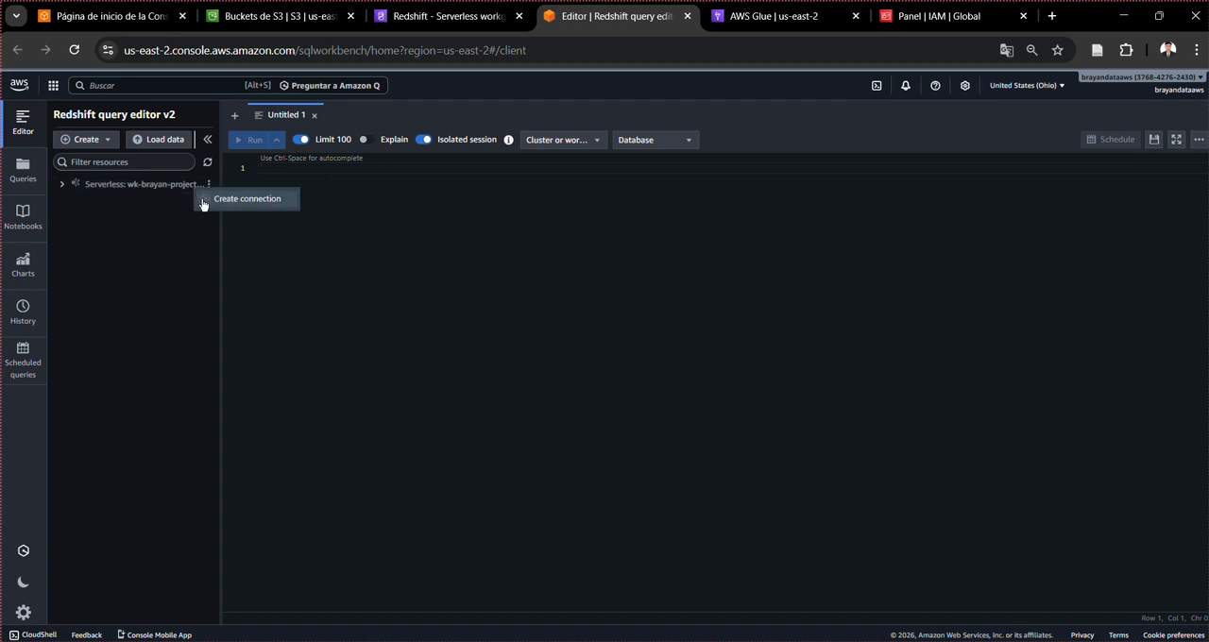
{"action": "left_click", "coordinate": [202, 201]}
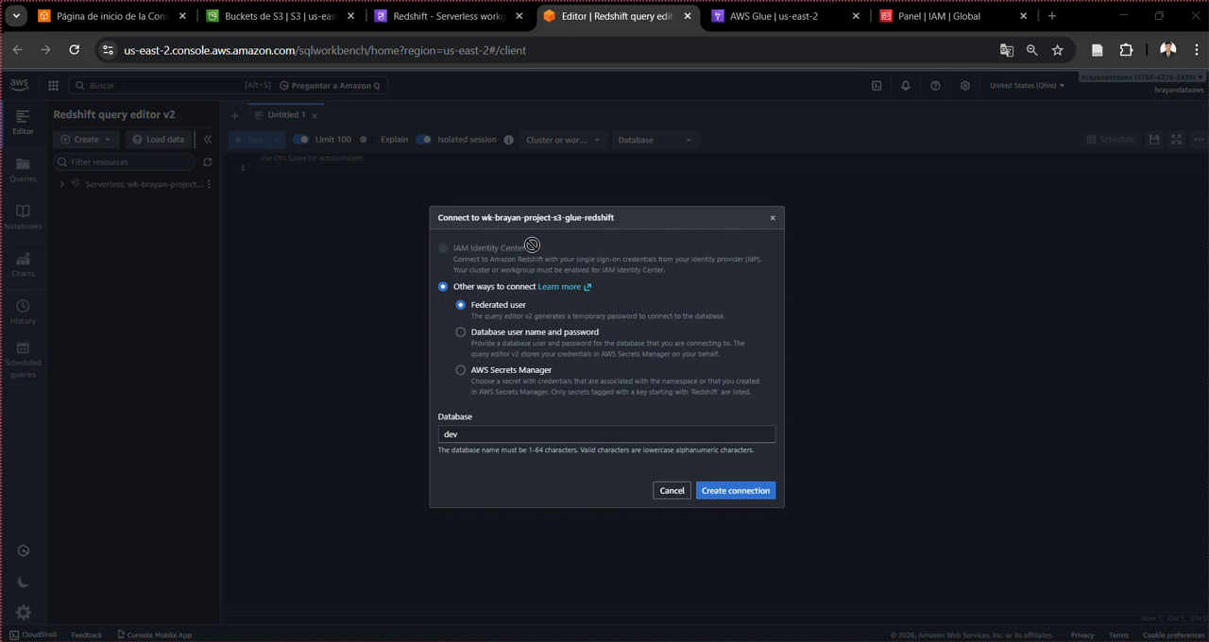
{"action": "left_click", "coordinate": [540, 340]}
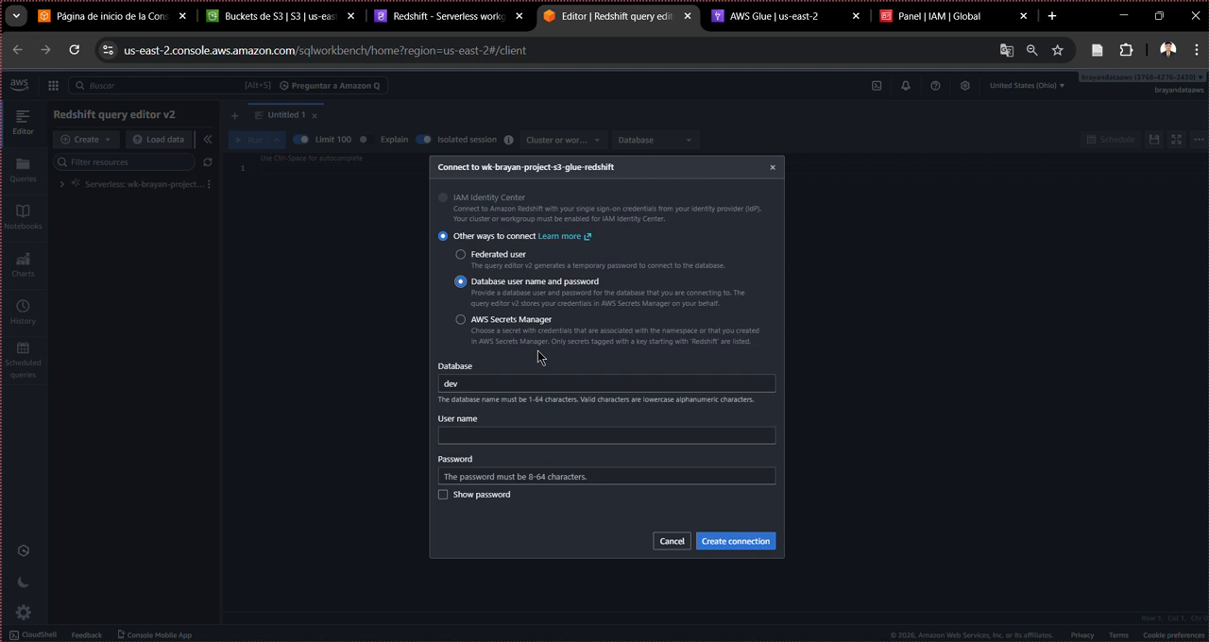
{"action": "left_click", "coordinate": [535, 336]}
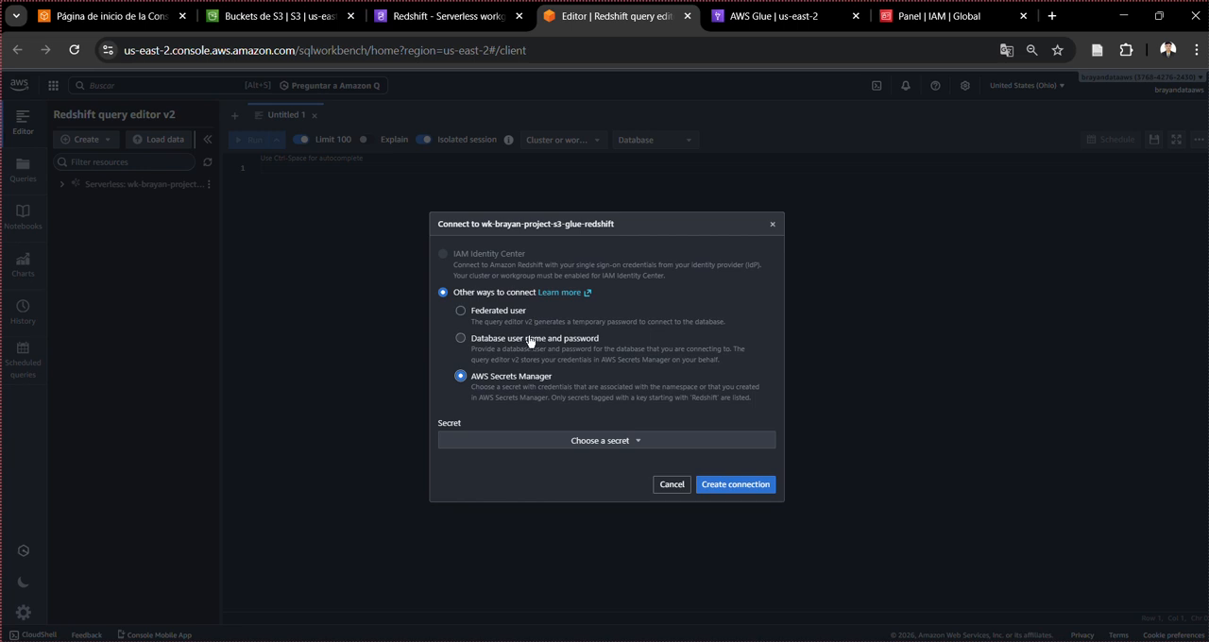
{"action": "left_click", "coordinate": [522, 346]}
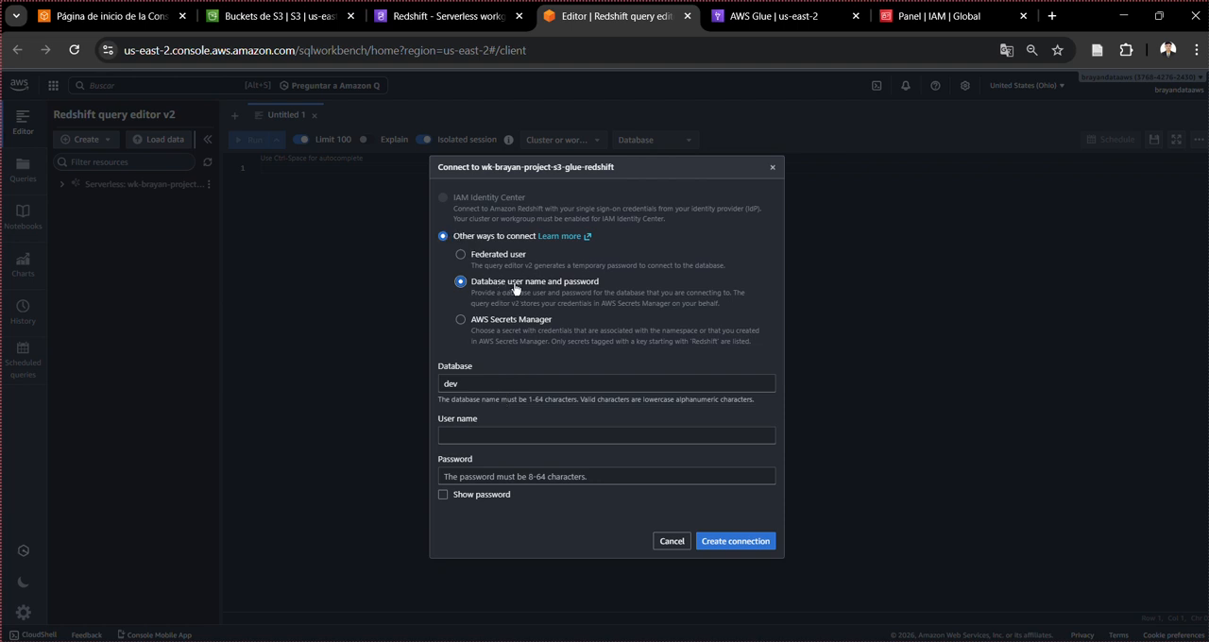
{"action": "left_click", "coordinate": [517, 436]}
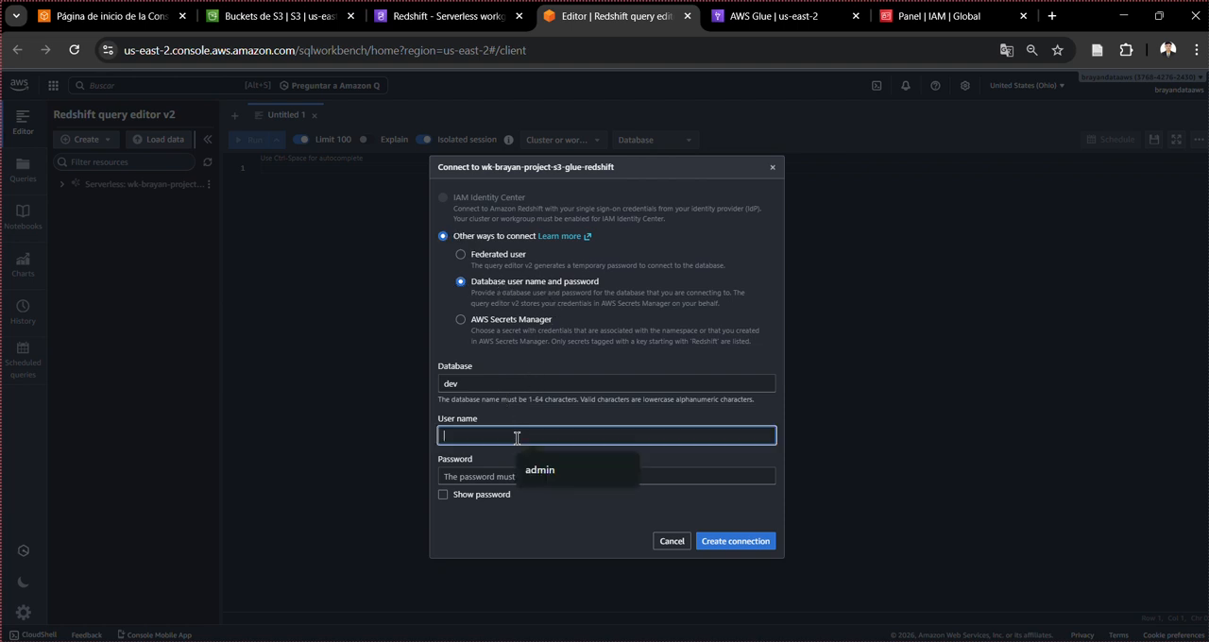
{"action": "left_click", "coordinate": [551, 477]}
{"action": "left_click", "coordinate": [525, 471]}
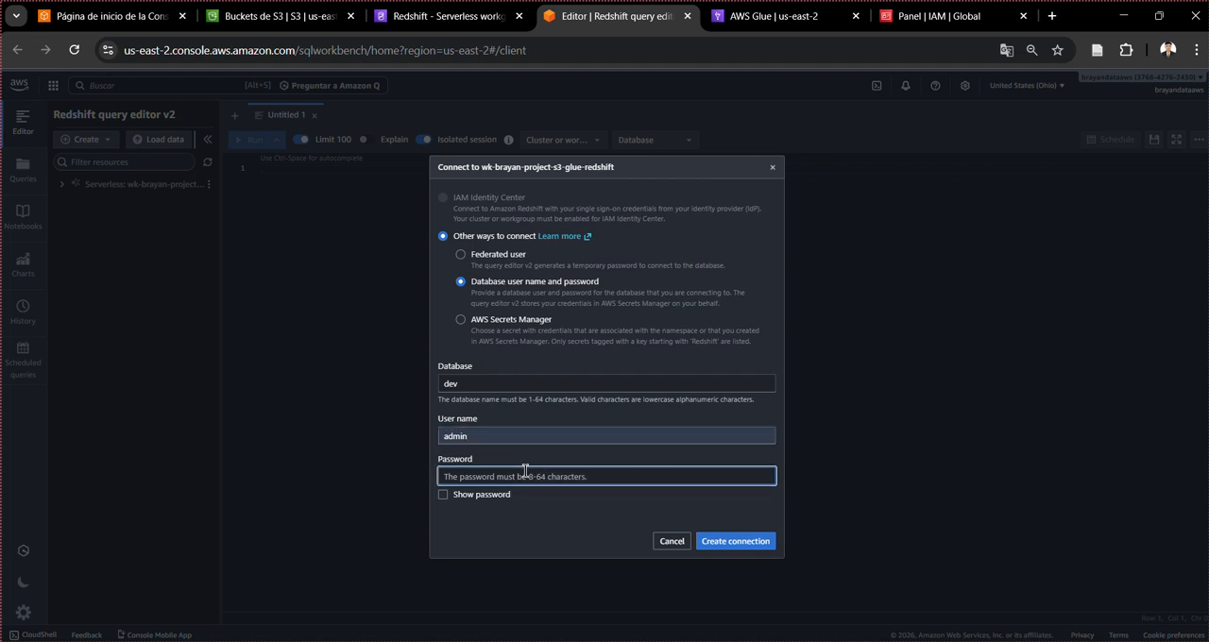
{"action": "type", "text": "•••••"}
Enter the database password for the connection and make it readable.
{"action": "key", "text": "Caps_Lock"}
{"action": "type", "text": "•"}
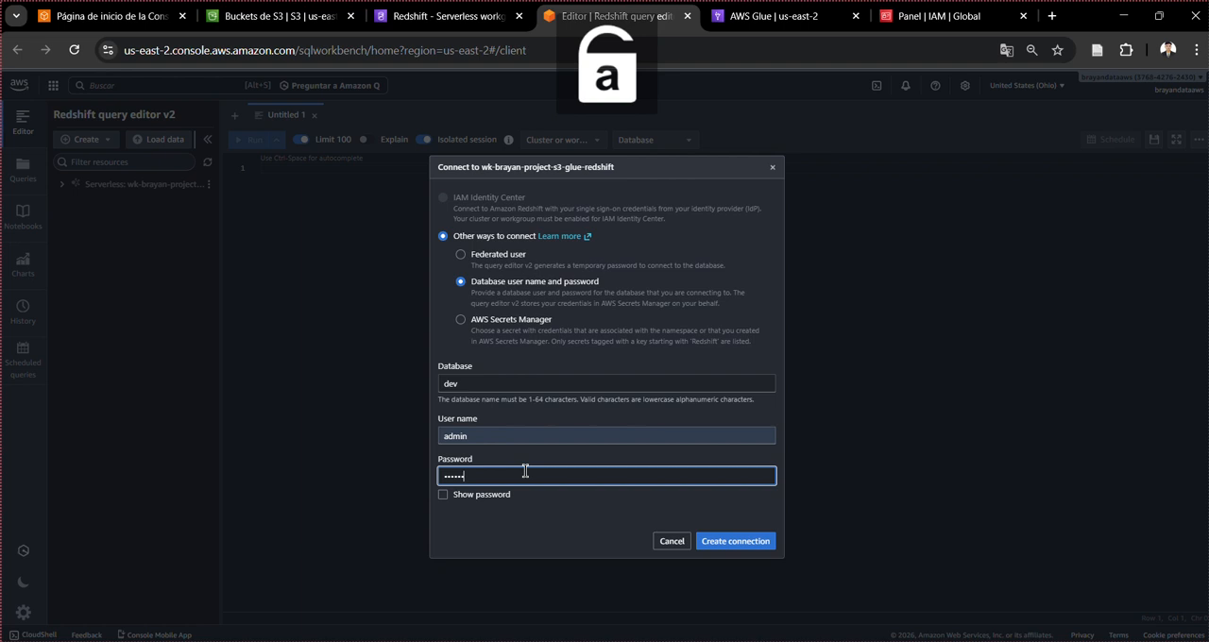
{"action": "key", "text": "Caps_Lock"}
{"action": "type", "text": "••••"}
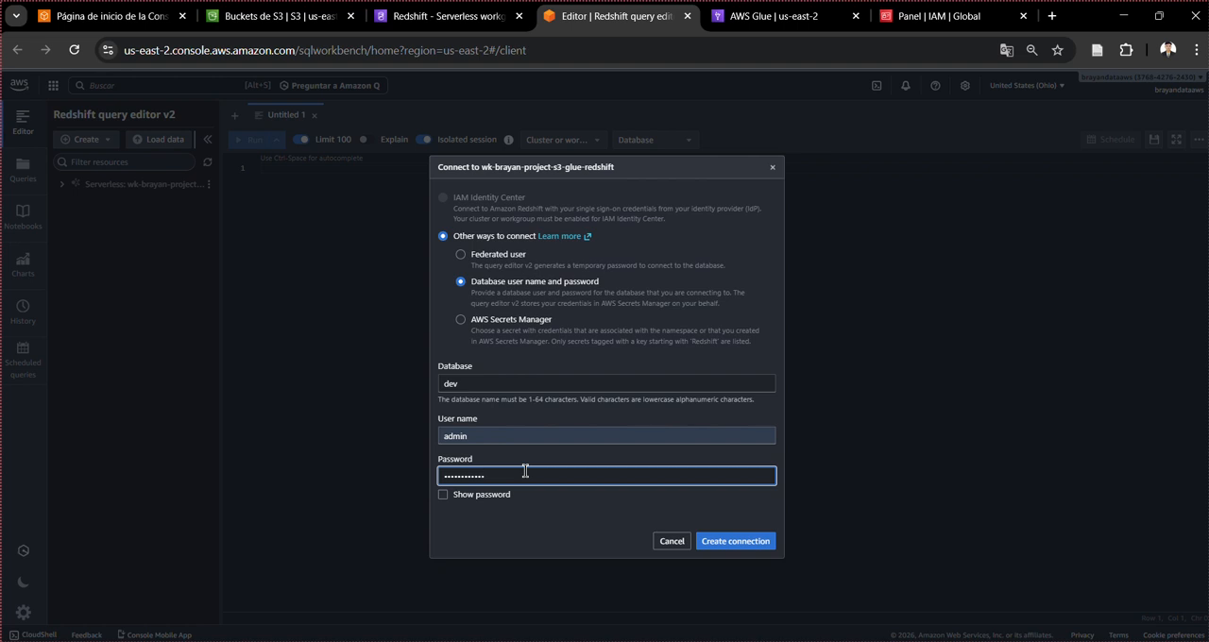
{"action": "left_click", "coordinate": [477, 495]}
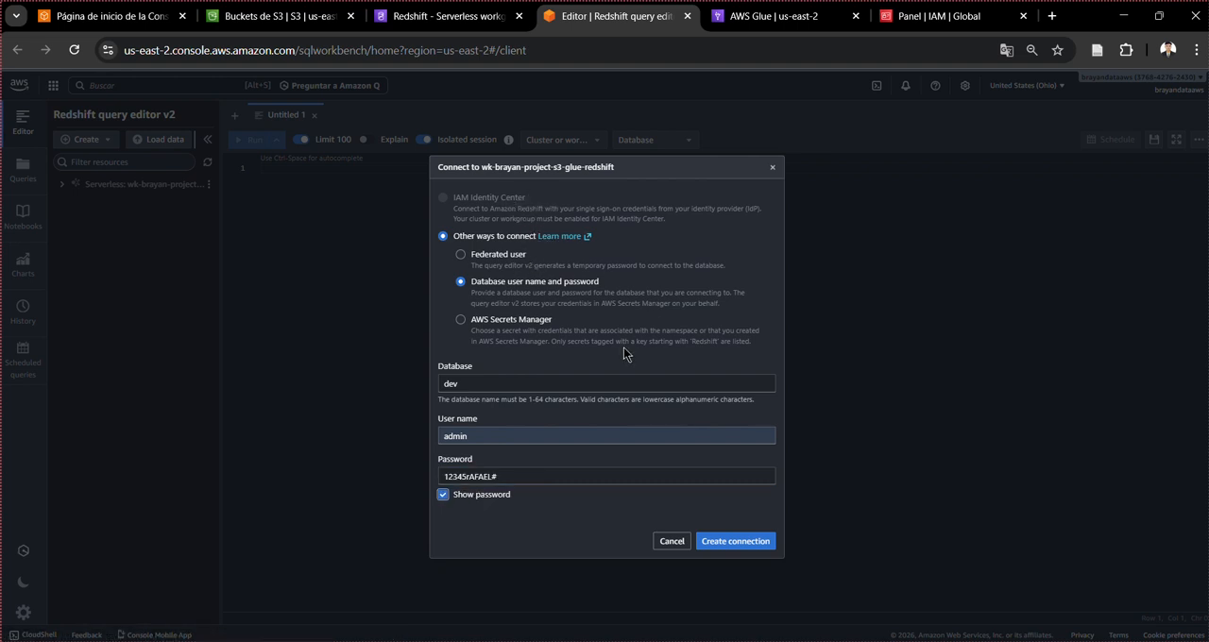
Correct the database password and create the connection to the dev database.
{"action": "left_click", "coordinate": [489, 478]}
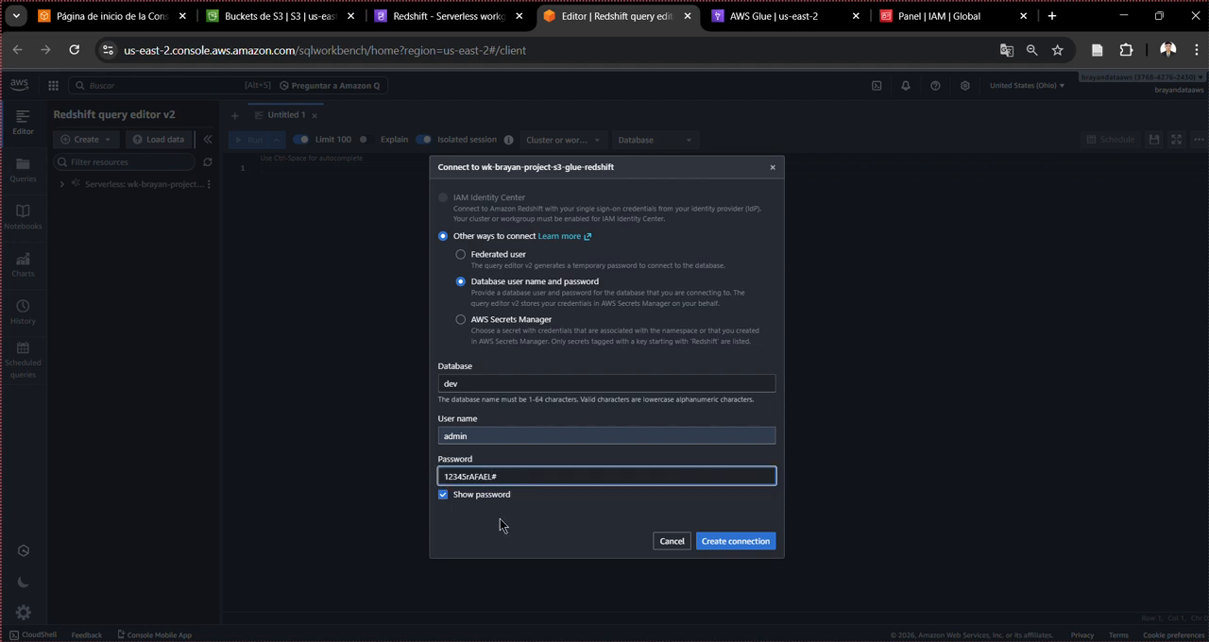
{"action": "key", "text": "BackSpace"}
{"action": "key", "text": "BackSpace"}
{"action": "key", "text": "BackSpace"}
{"action": "key", "text": "BackSpace"}
{"action": "key", "text": "BackSpace"}
{"action": "key", "text": "BackSpace"}
{"action": "key", "text": "Caps_Lock"}
{"action": "left_click", "coordinate": [742, 544]}
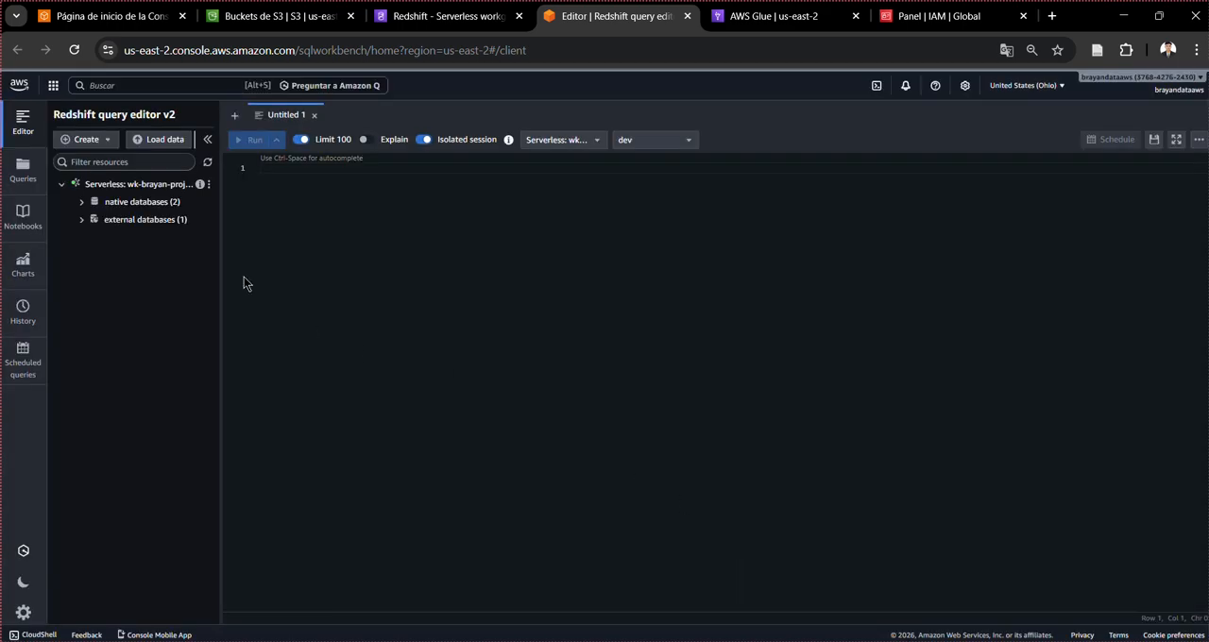
Expand the native dev database down to its public schema's object types and widen the resource tree slightly.
{"action": "left_click", "coordinate": [85, 201]}
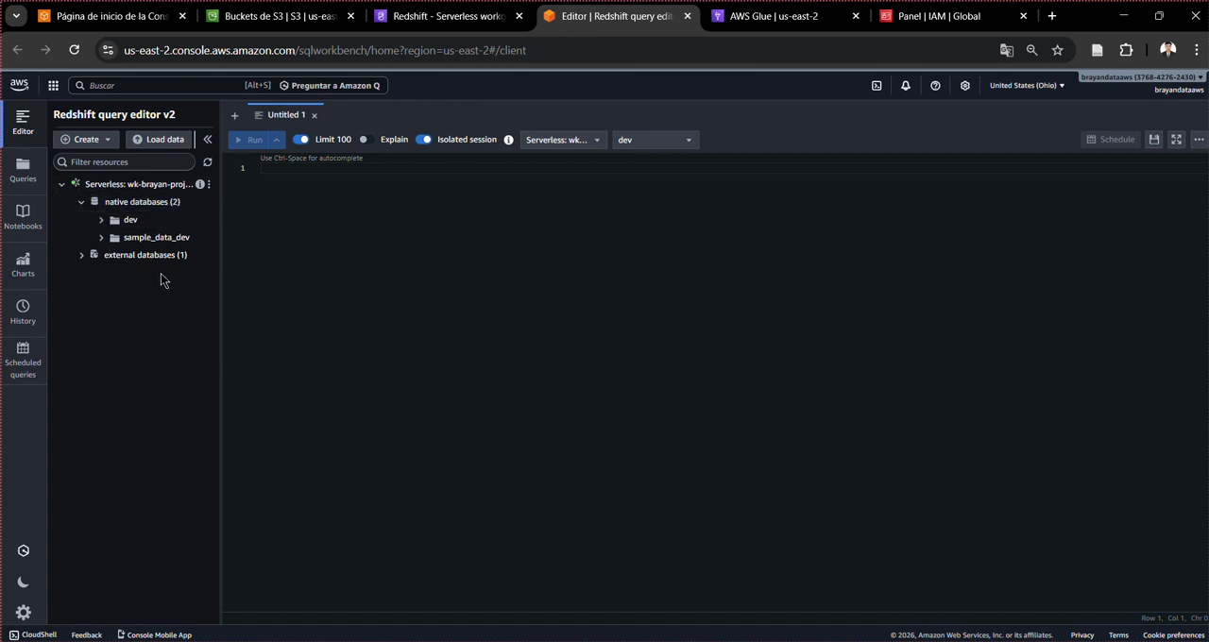
{"action": "left_click", "coordinate": [102, 220]}
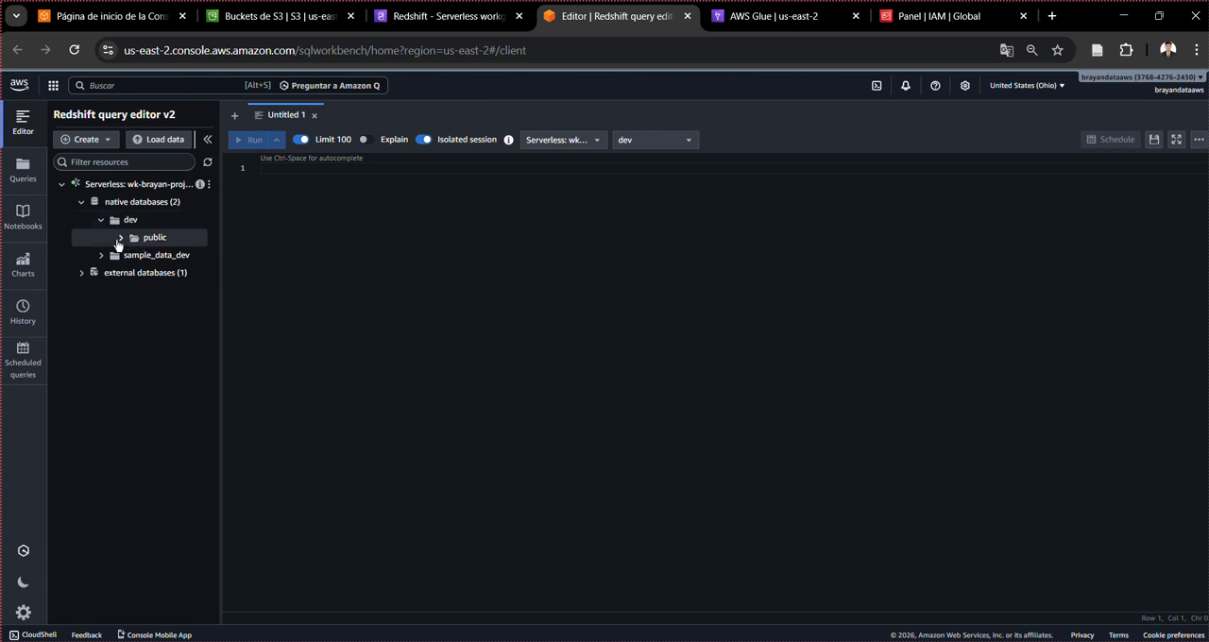
{"action": "left_click", "coordinate": [119, 238]}
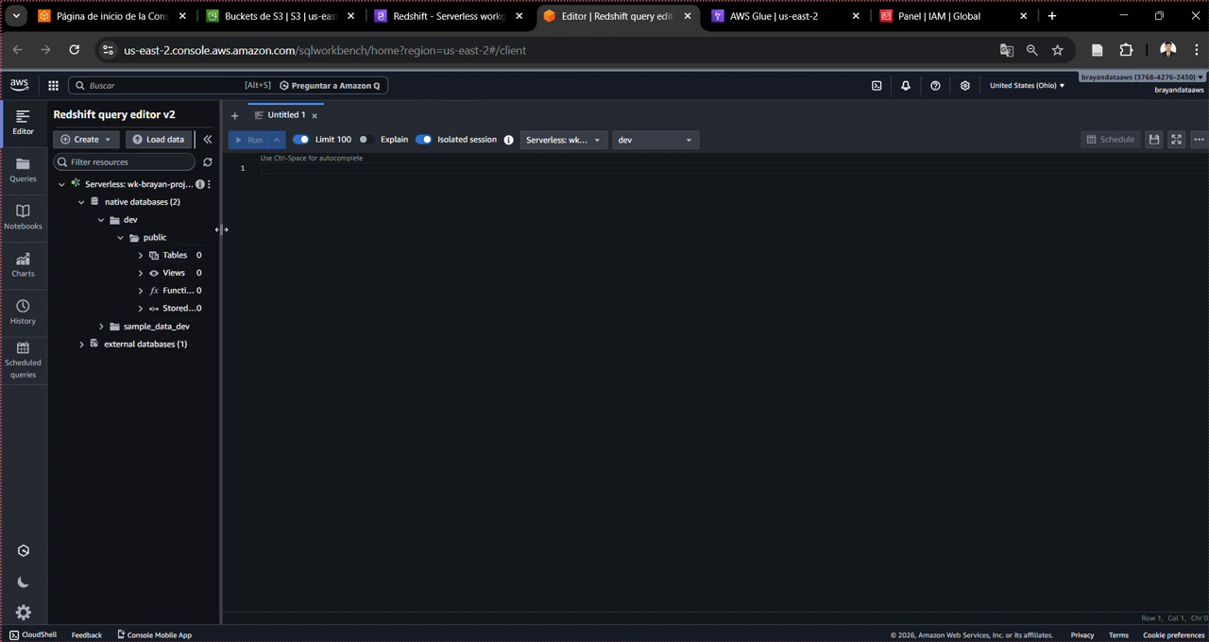
{"action": "left_click_drag", "start_coordinate": [221, 229], "coordinate": [243, 233]}
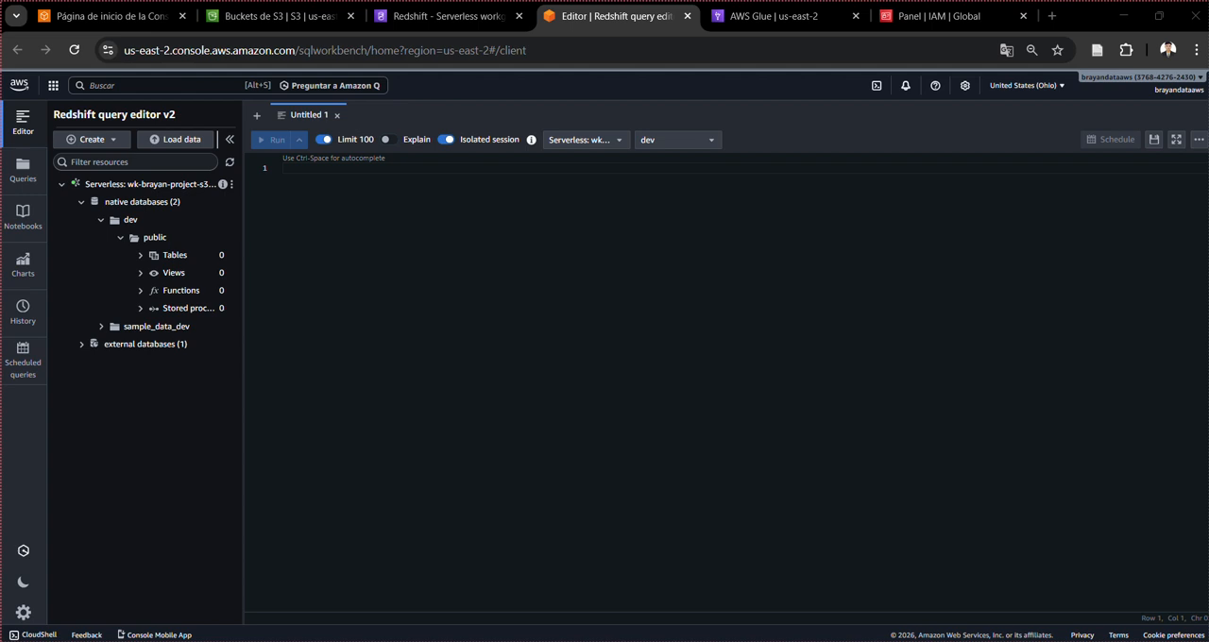
Paste a CREATE TABLE sales statement defining order_id, order_date, customer, product, category, quantity, unit_price, region and total_sale into the empty query.
{"action": "right_click", "coordinate": [558, 257]}
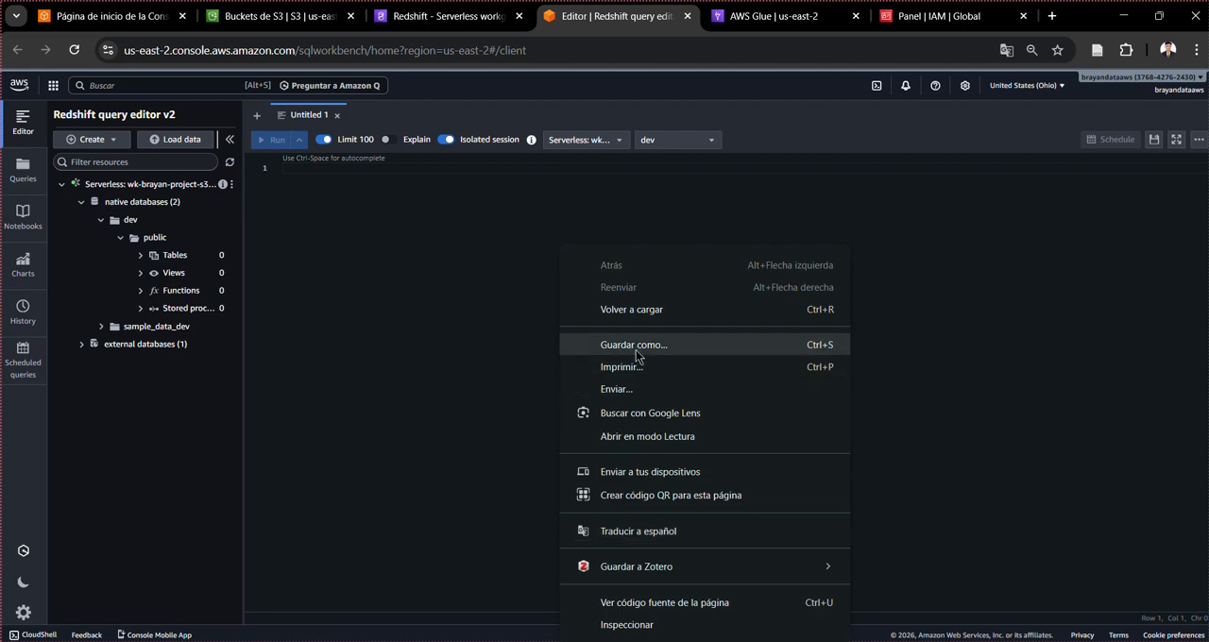
{"action": "key", "text": "alt+Tab"}
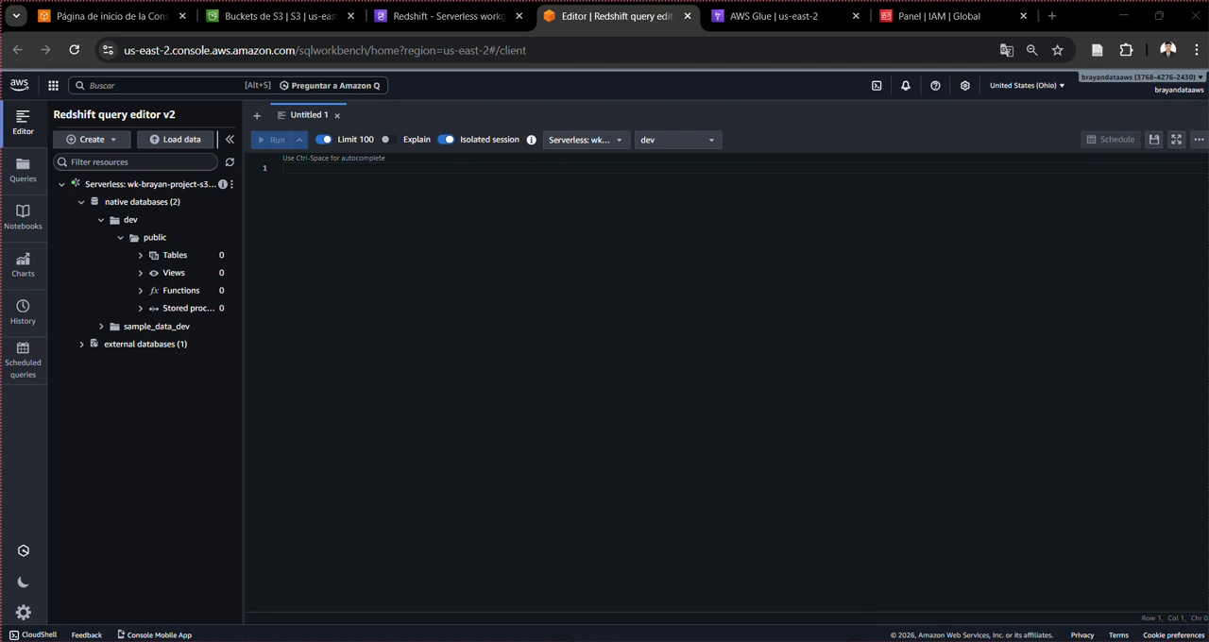
{"action": "right_click", "coordinate": [549, 232]}
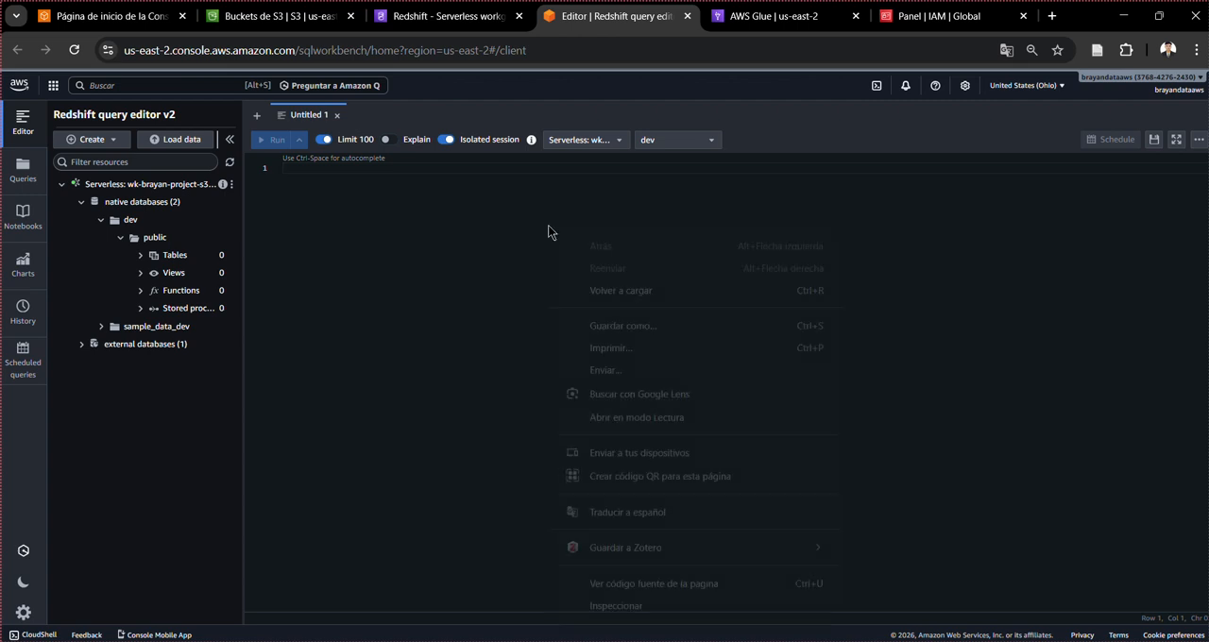
{"action": "left_click", "coordinate": [460, 250]}
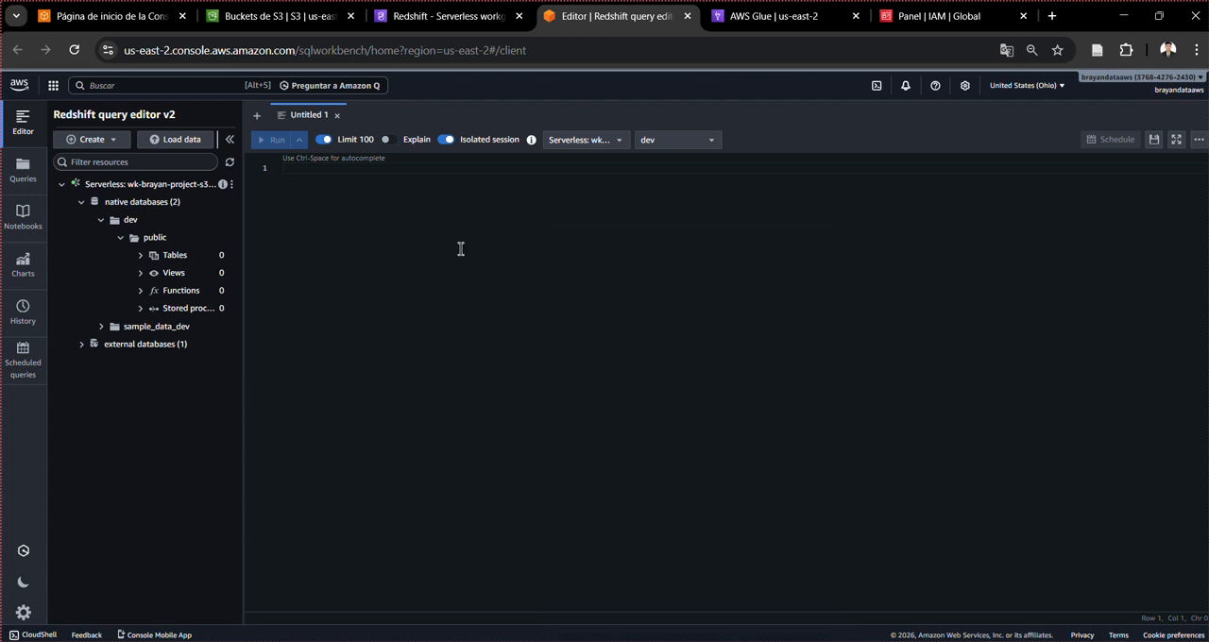
{"action": "type", "text": "CREATE TABLE sales (     order_id INT,     order_date DATE,     customer TEXT,     product TEXT,     category TEXT,     quantity INT,     unit_price DECIMAL(10,2),     region TEXT,     total_sale DECIMAL(10,2) );"}
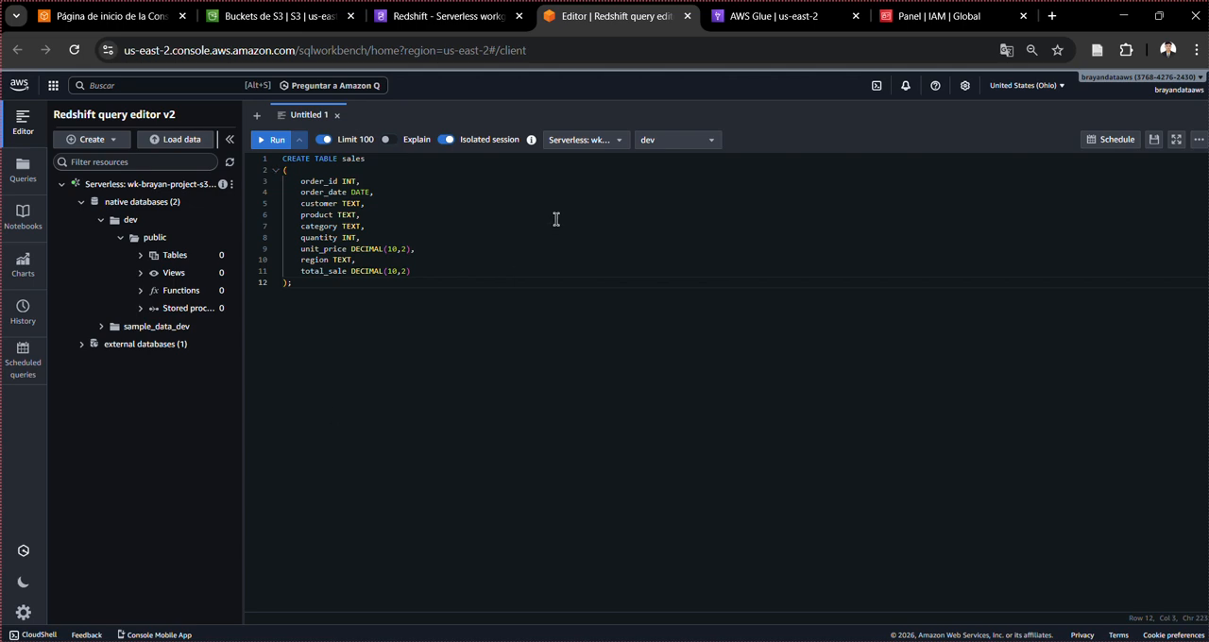
Switch to AWS Glue Studio and open the VisualETL-Project job from the Visual ETL jobs list.
{"action": "left_click", "coordinate": [784, 16]}
{"action": "left_click", "coordinate": [47, 193]}
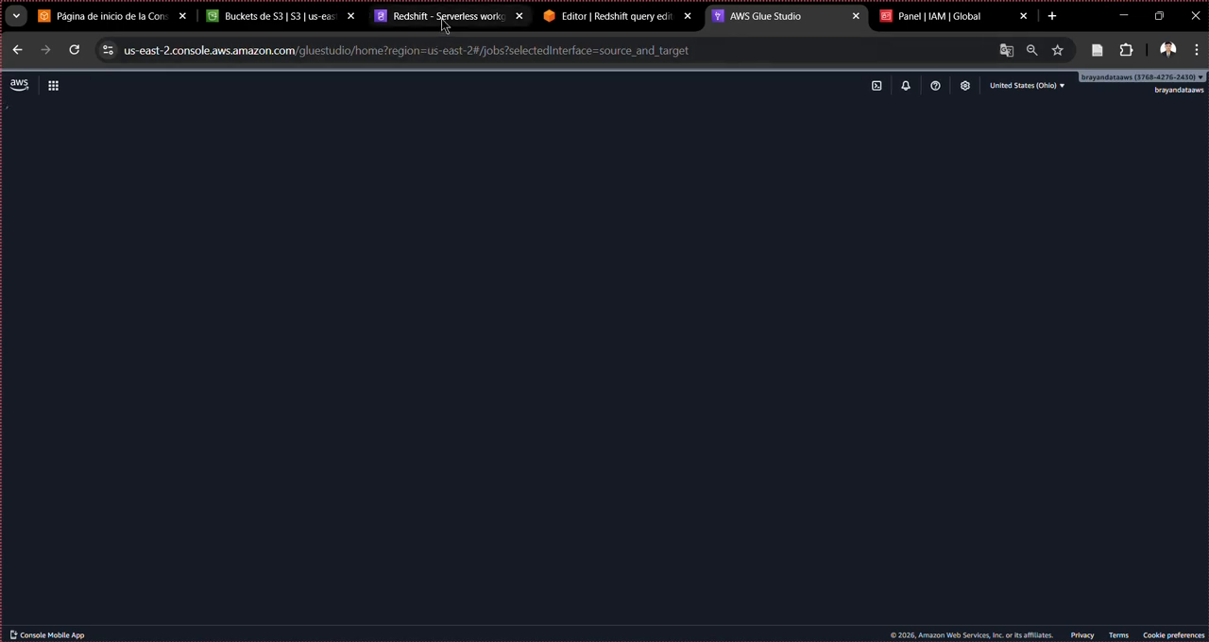
{"action": "left_click", "coordinate": [444, 19]}
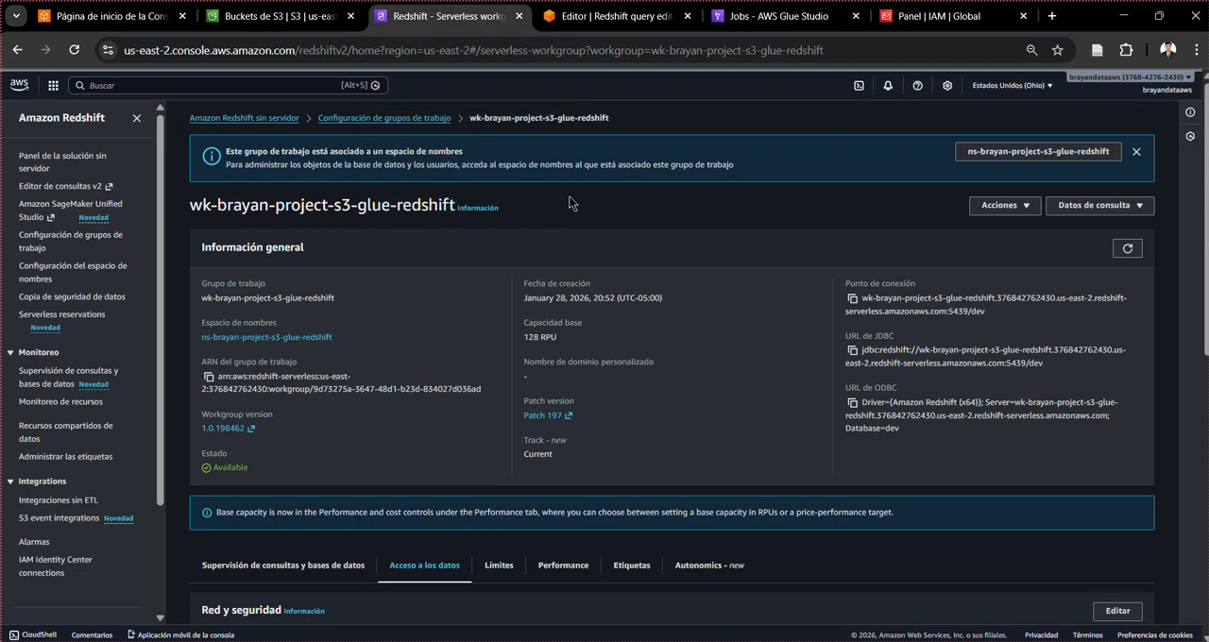
{"action": "left_click", "coordinate": [747, 26]}
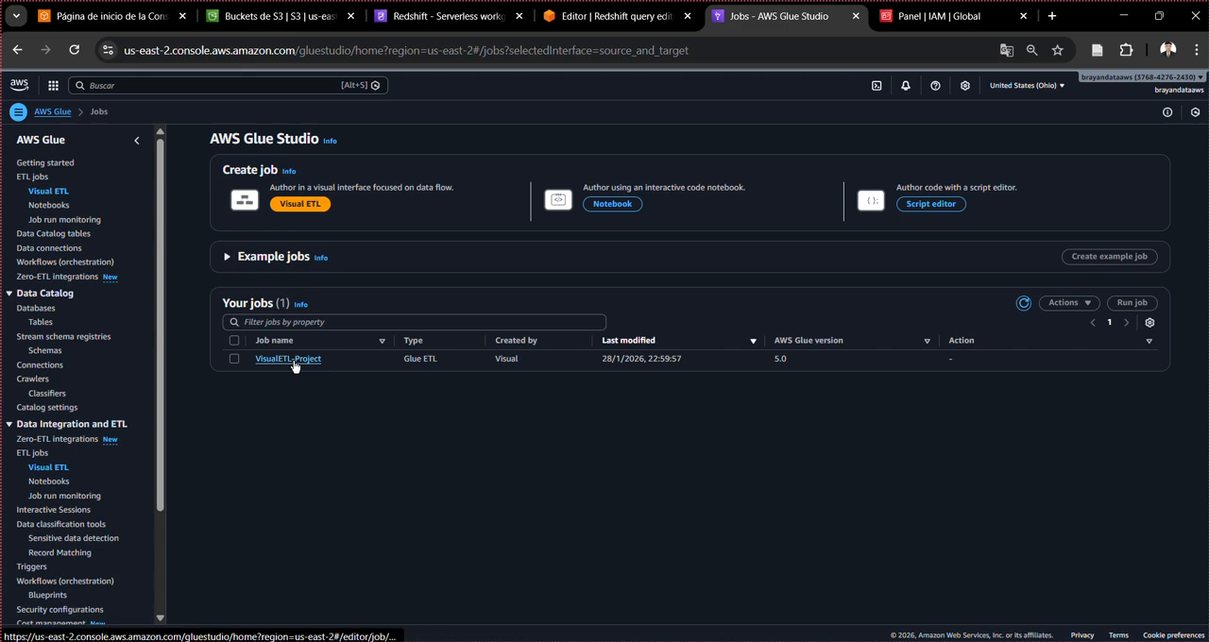
{"action": "left_click", "coordinate": [292, 361]}
Examine the column mapping and data types in the Change Schema node of the VisualETL-Project job.
{"action": "left_click", "coordinate": [430, 21]}
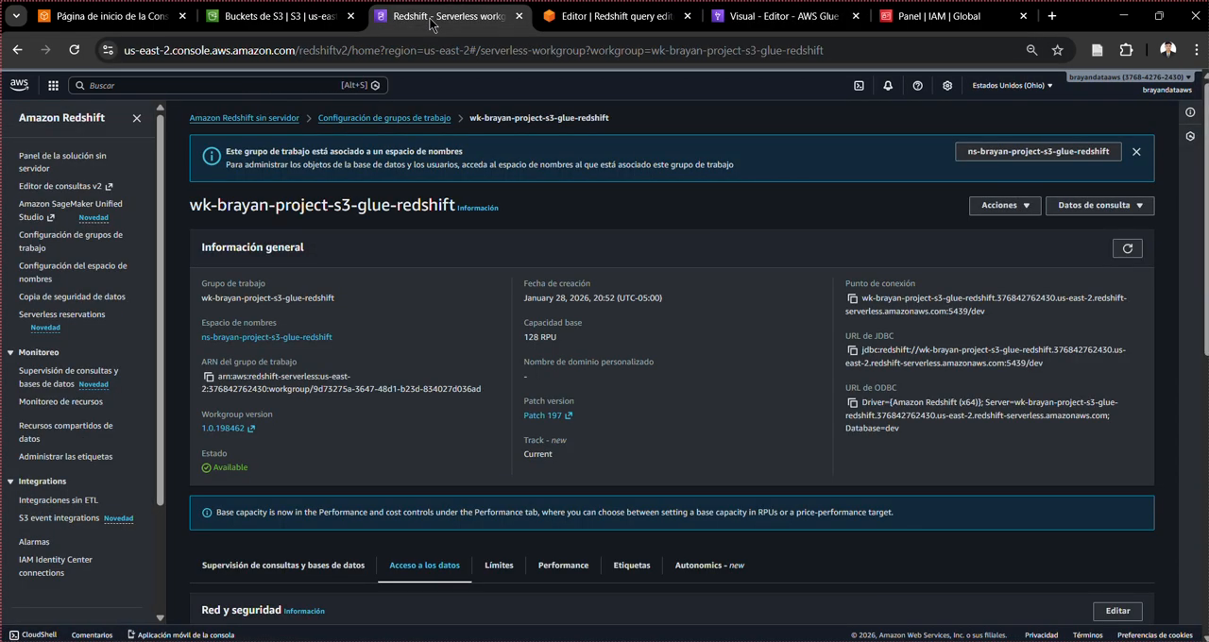
{"action": "key", "text": "ctrl+Tab"}
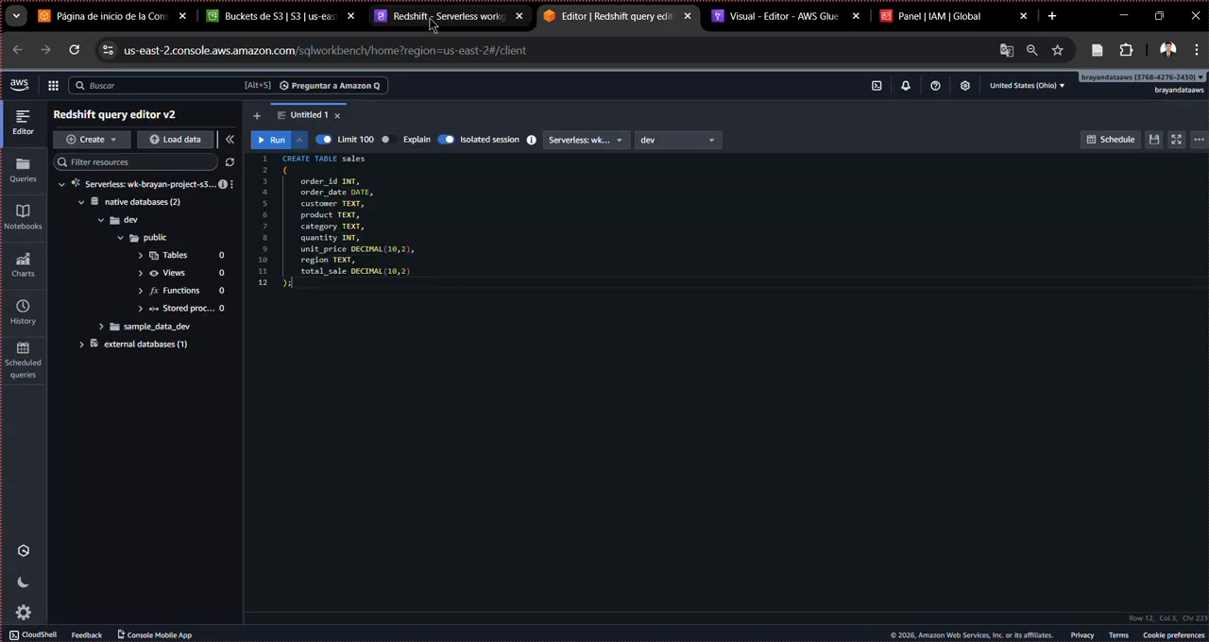
{"action": "left_click", "coordinate": [774, 16]}
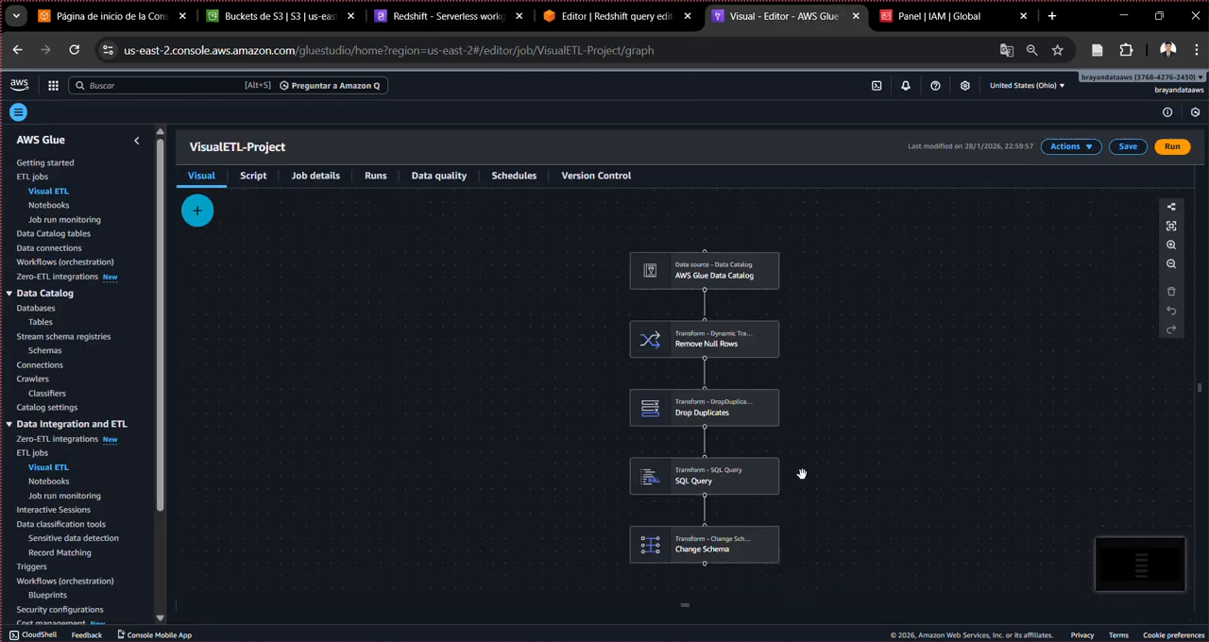
{"action": "scroll", "coordinate": [802, 474], "scroll_direction": "up", "scroll_amount": 5}
{"action": "left_click_drag", "start_coordinate": [823, 502], "coordinate": [809, 322]}
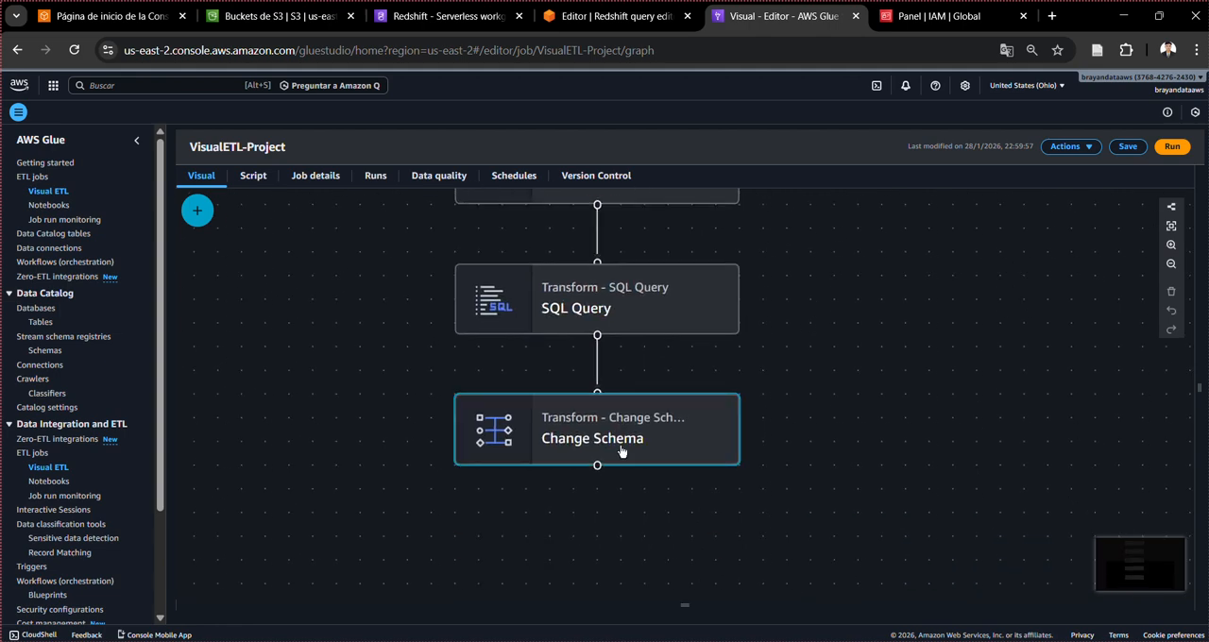
{"action": "left_click", "coordinate": [621, 451]}
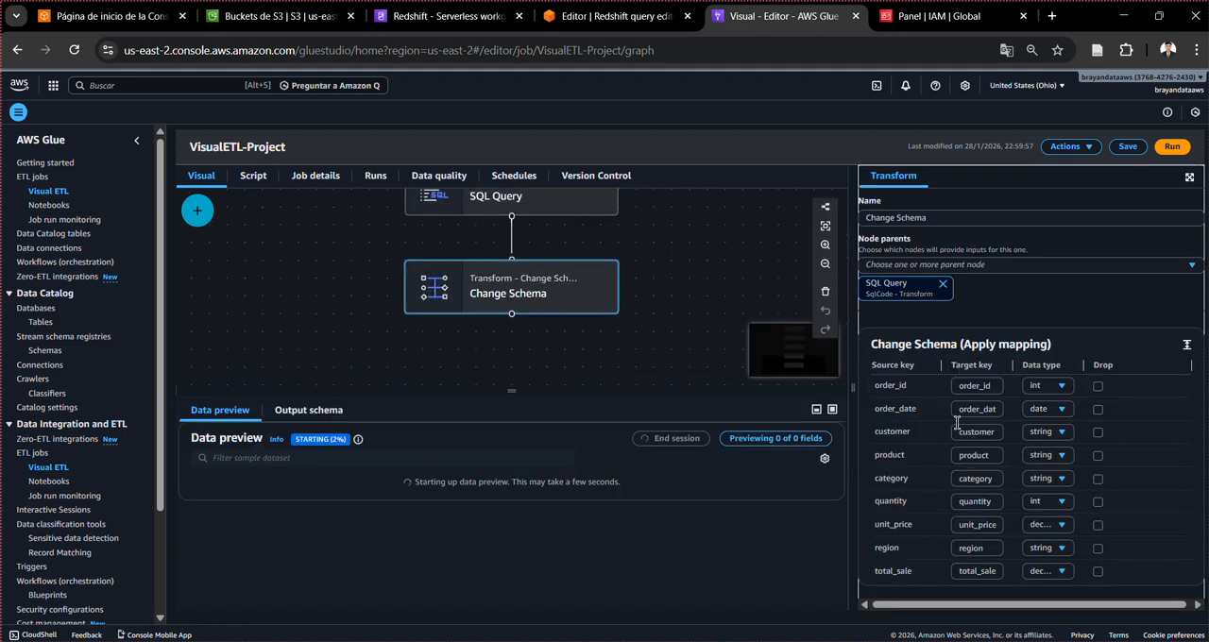
Return to the Redshift query editor and run the CREATE TABLE sales statement against the dev database.
{"action": "left_click", "coordinate": [414, 19]}
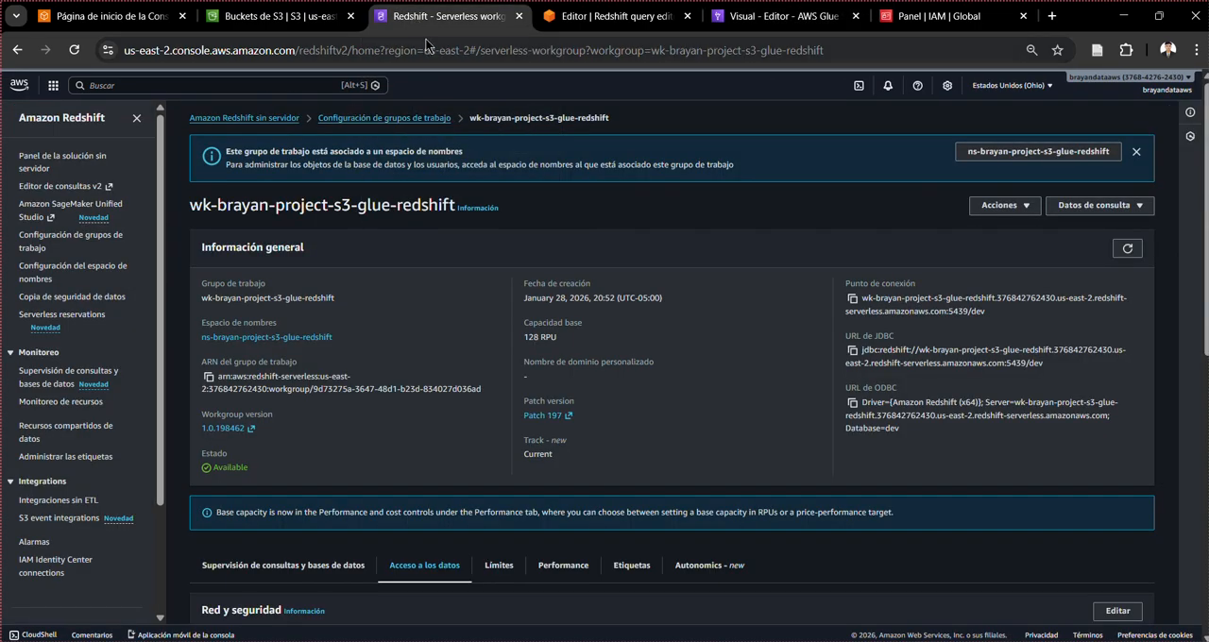
{"action": "key", "text": "ctrl+Tab"}
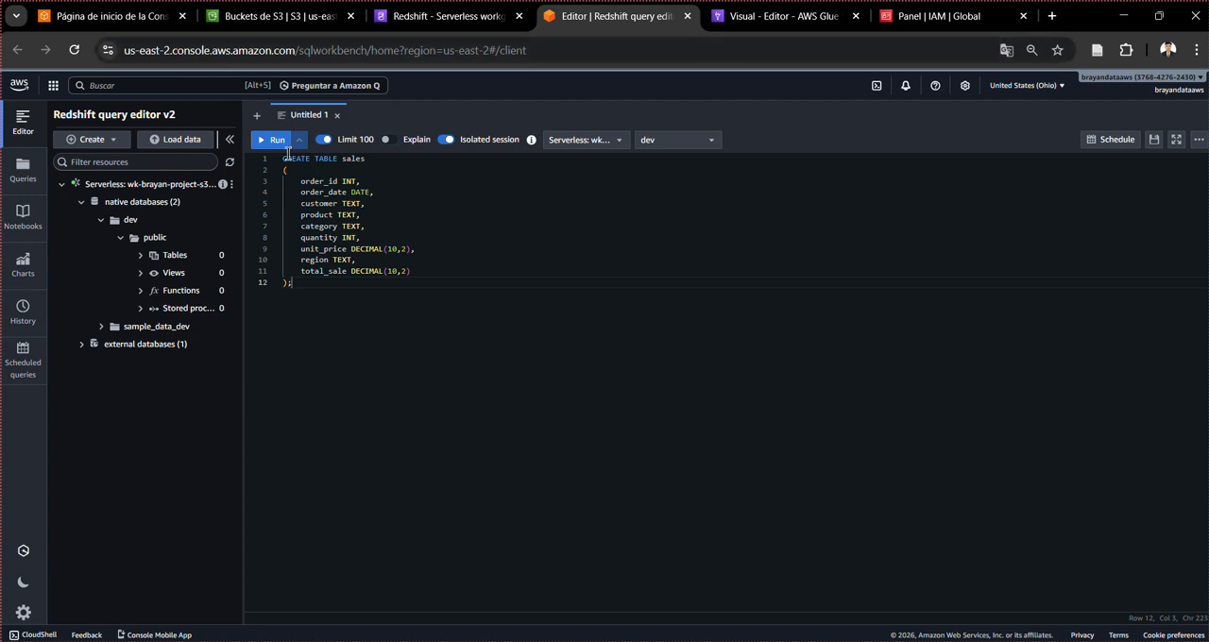
{"action": "left_click", "coordinate": [276, 142]}
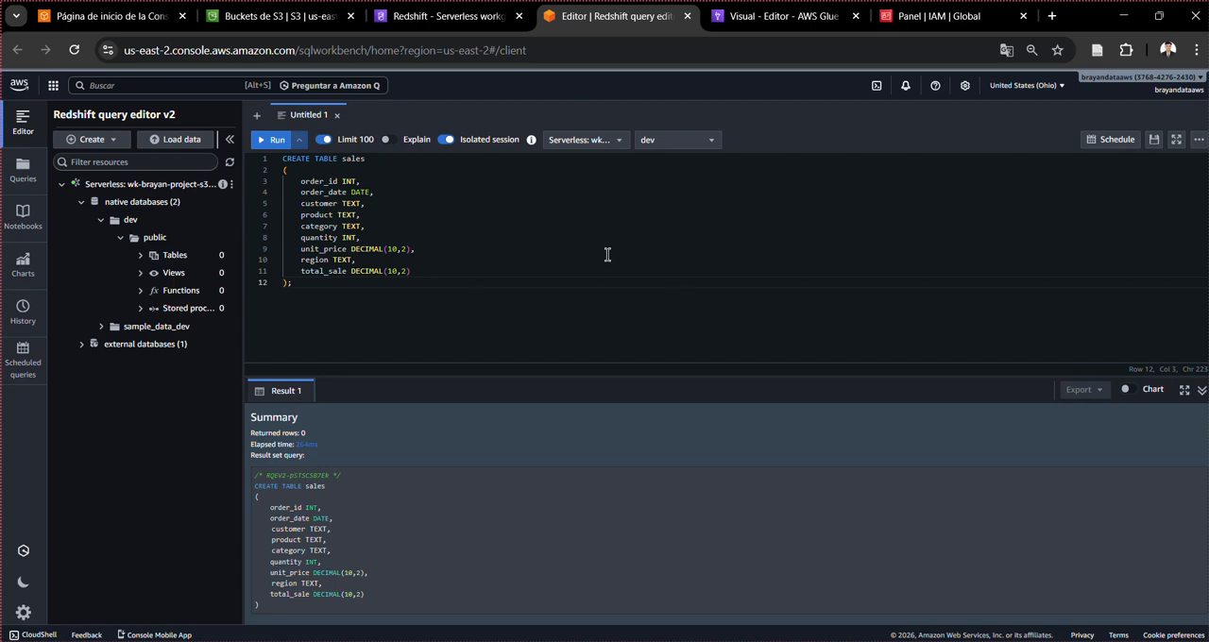
Switch back to the VisualETL-Project job in AWS Glue Studio.
{"action": "left_click", "coordinate": [789, 17]}
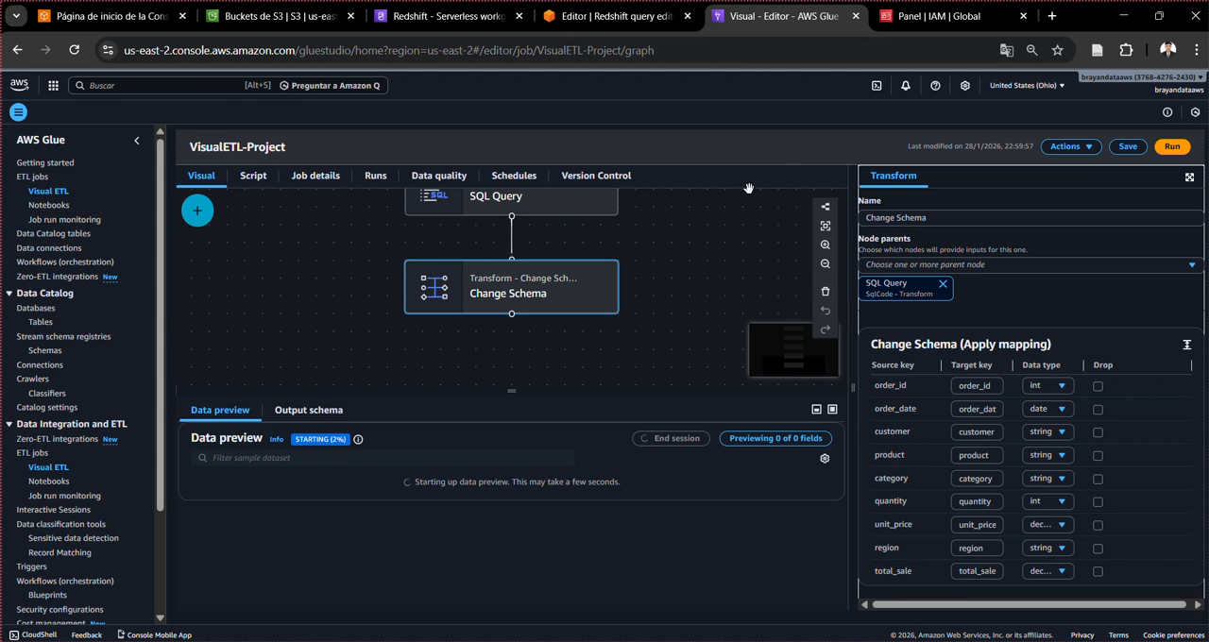